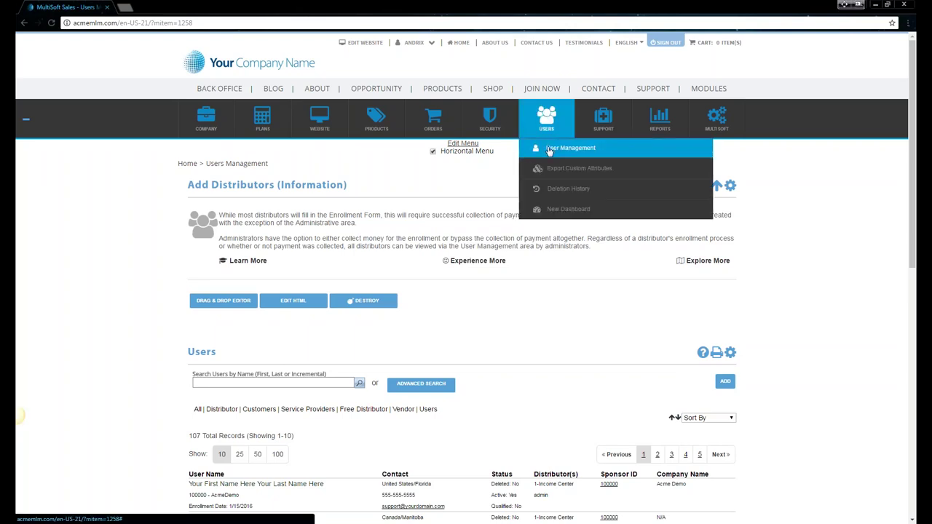
# Step: From User Management's Users list, add a new Distributor to open the enrollment form
pyautogui.click(549, 146)
pyautogui.scroll(-3, 121, 281)
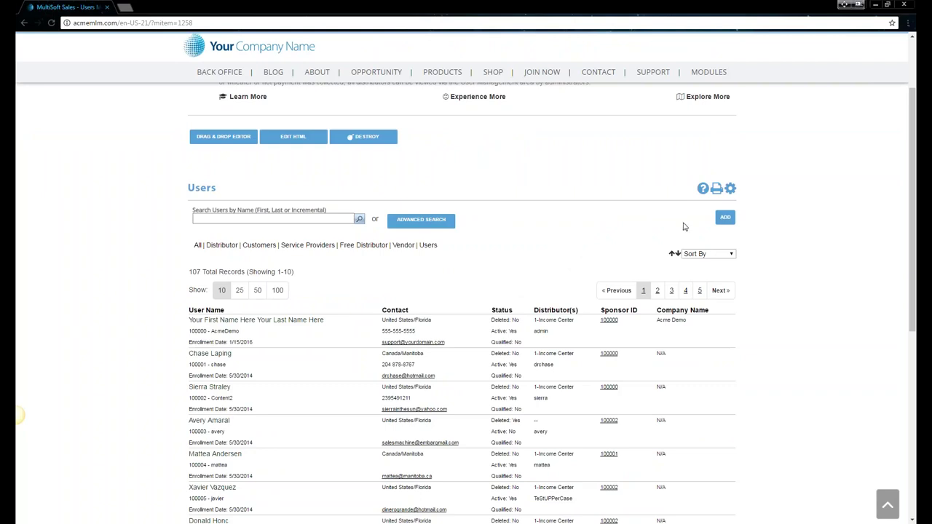
pyautogui.moveTo(725, 217)
pyautogui.click(743, 241)
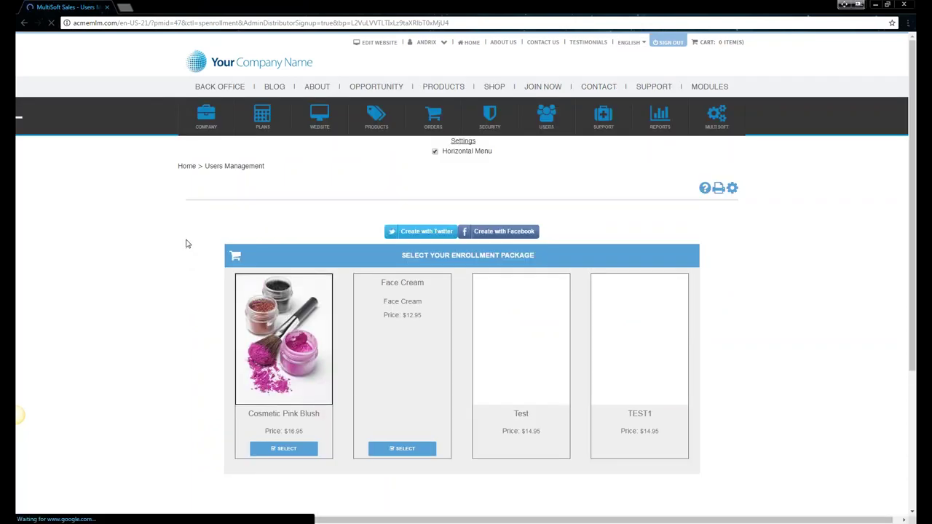
# Step: Select the Cosmetic Pink Blush package from the enrollment package cards
pyautogui.scroll(-1, 186, 240)
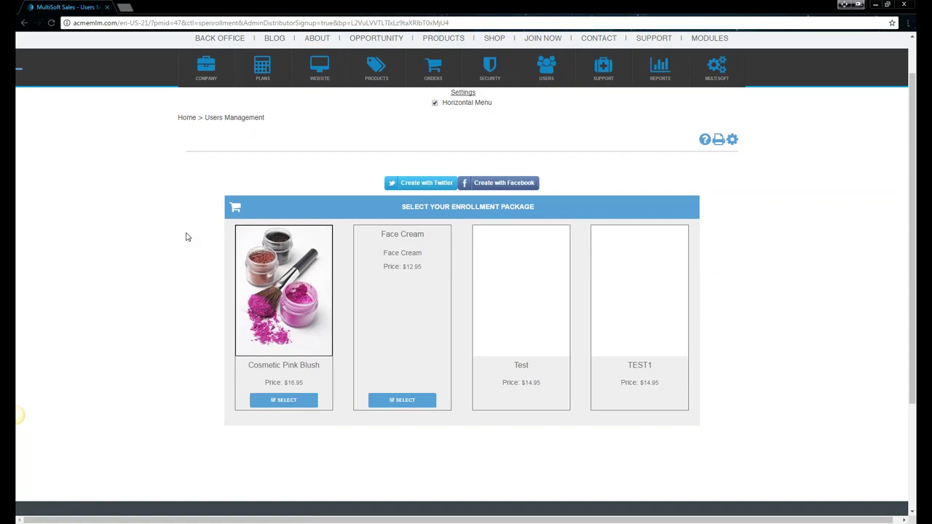
pyautogui.scroll(-2, 187, 236)
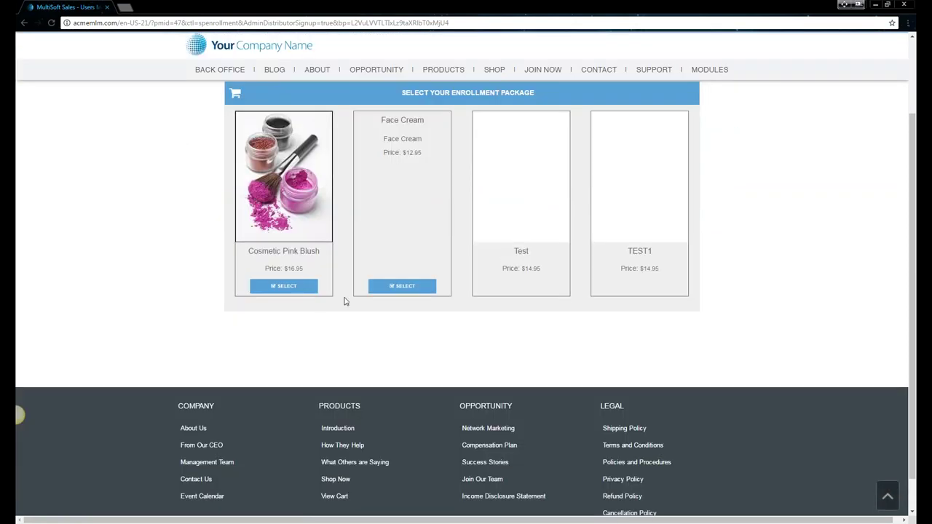
pyautogui.click(275, 286)
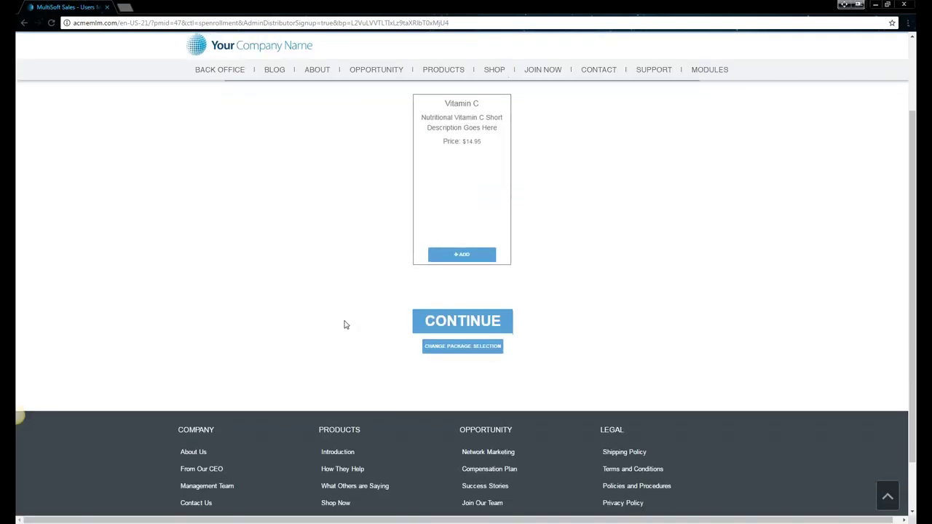
# Step: Pass the Vitamin C autoship and add-on products without adding anything, reaching billing
pyautogui.scroll(3, 357, 278)
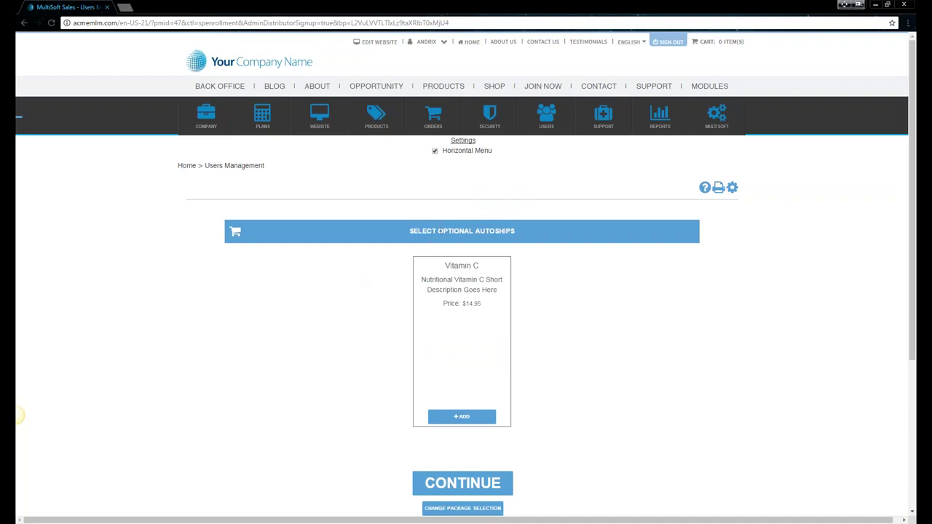
pyautogui.scroll(-2, 240, 369)
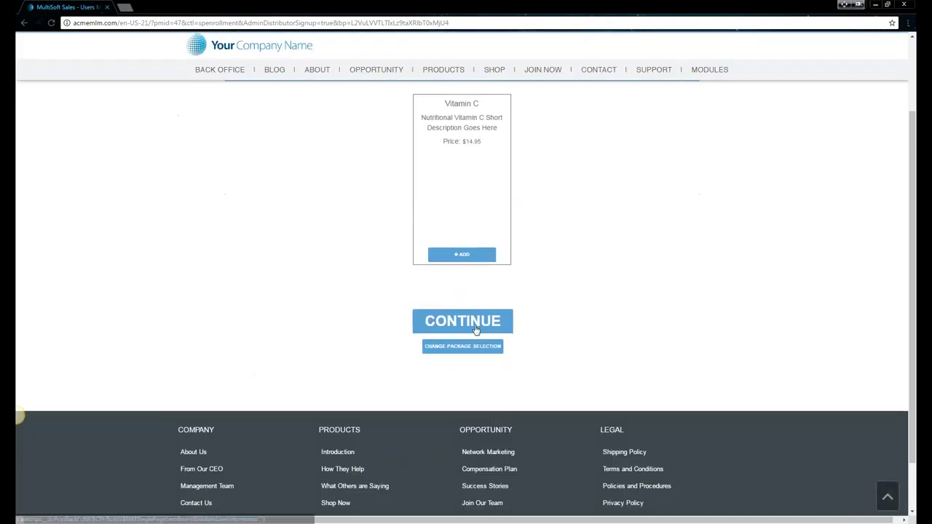
pyautogui.click(475, 329)
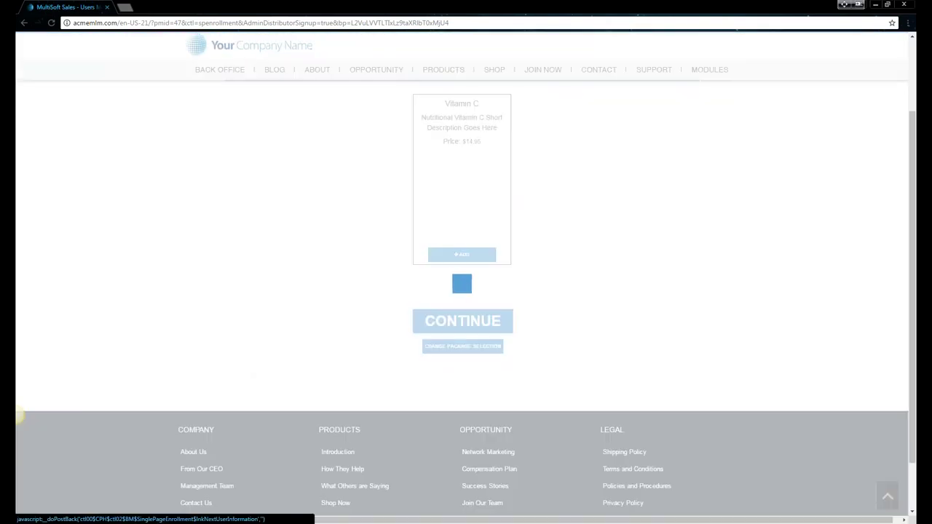
pyautogui.click(438, 317)
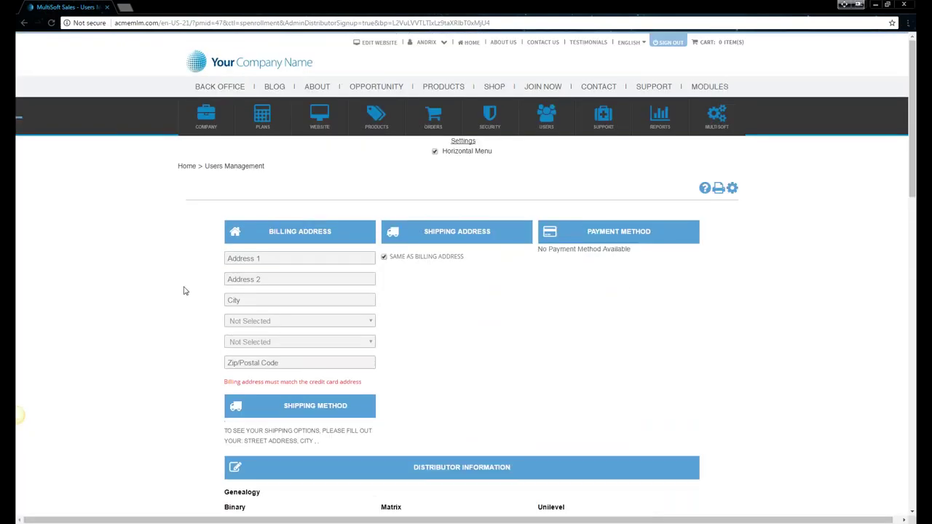
# Step: Check the empty Address 1 and Address 2 fields on the billing form
pyautogui.scroll(-1, 184, 291)
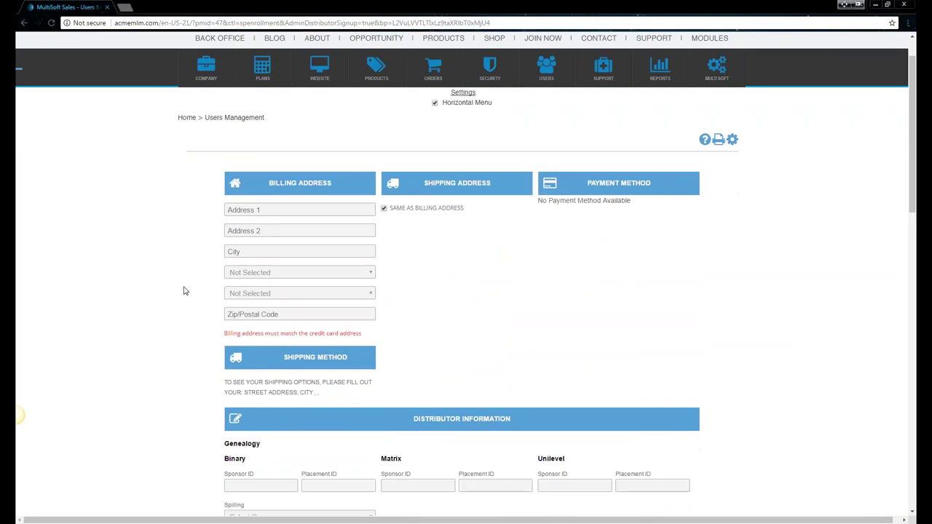
pyautogui.click(264, 210)
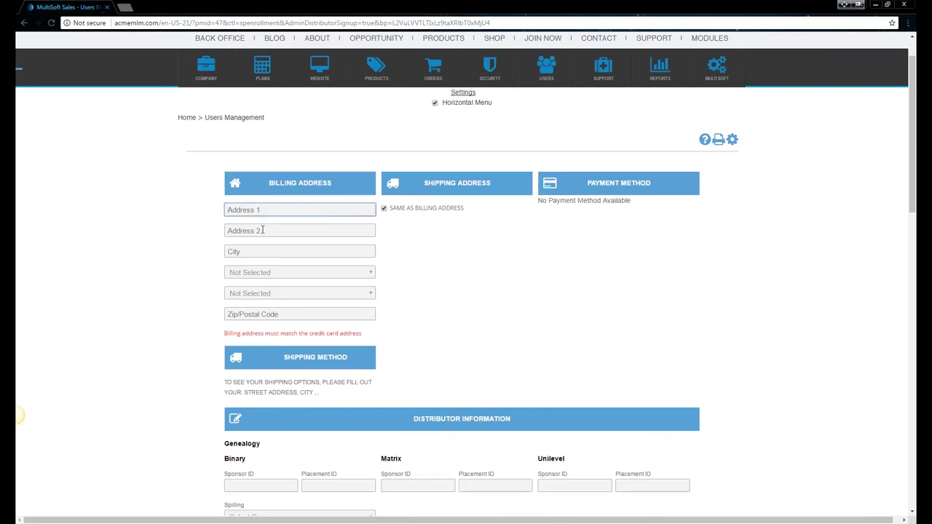
pyautogui.click(263, 231)
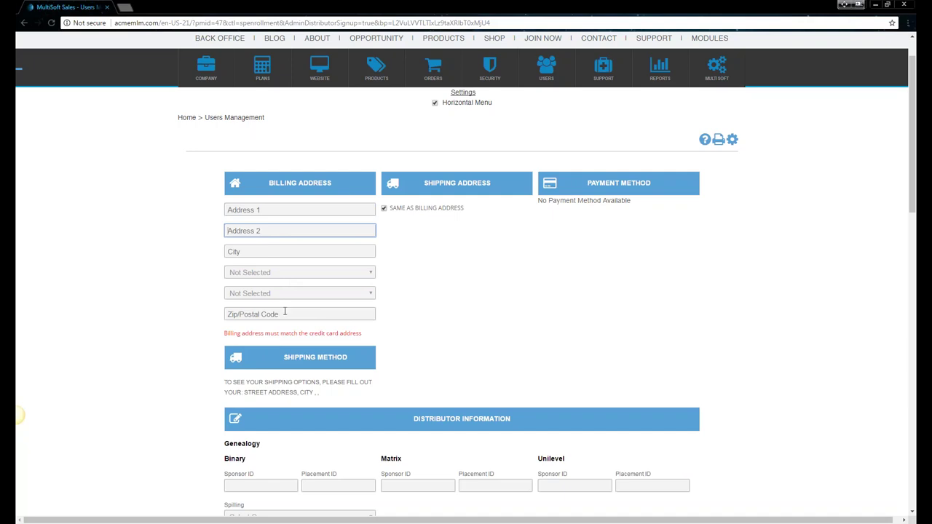
pyautogui.scroll(-2, 244, 298)
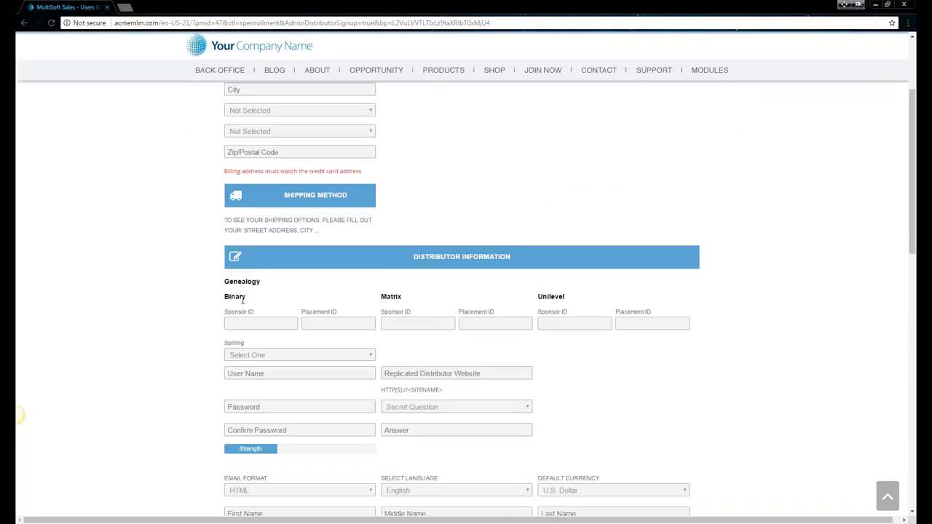
pyautogui.scroll(-1, 219, 311)
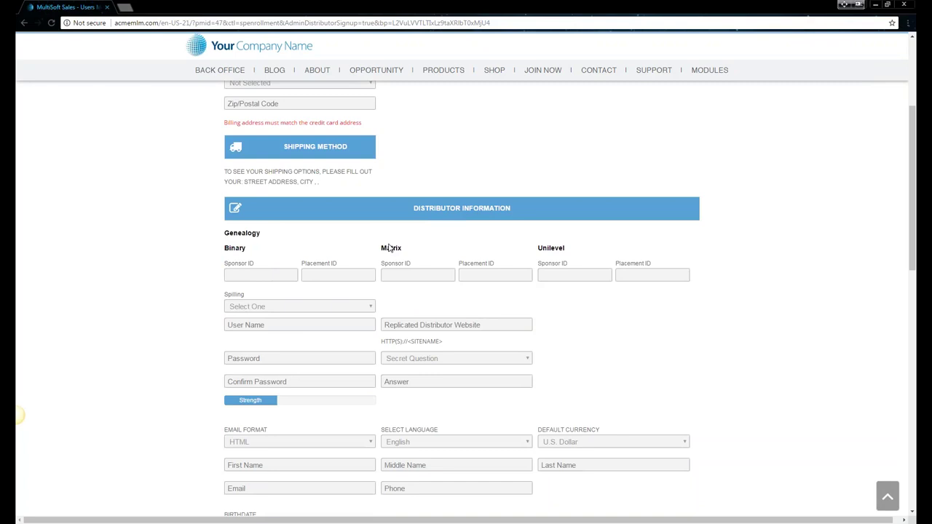
pyautogui.scroll(-1, 150, 364)
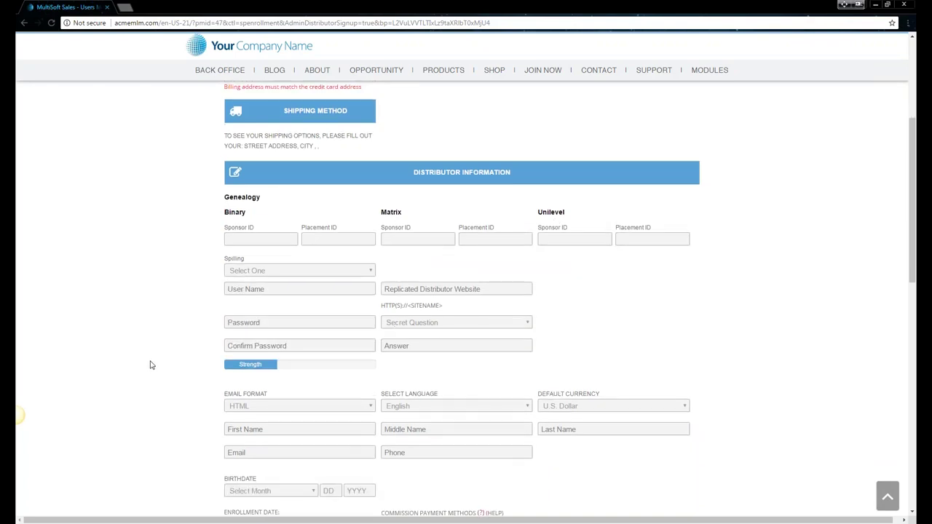
pyautogui.click(291, 264)
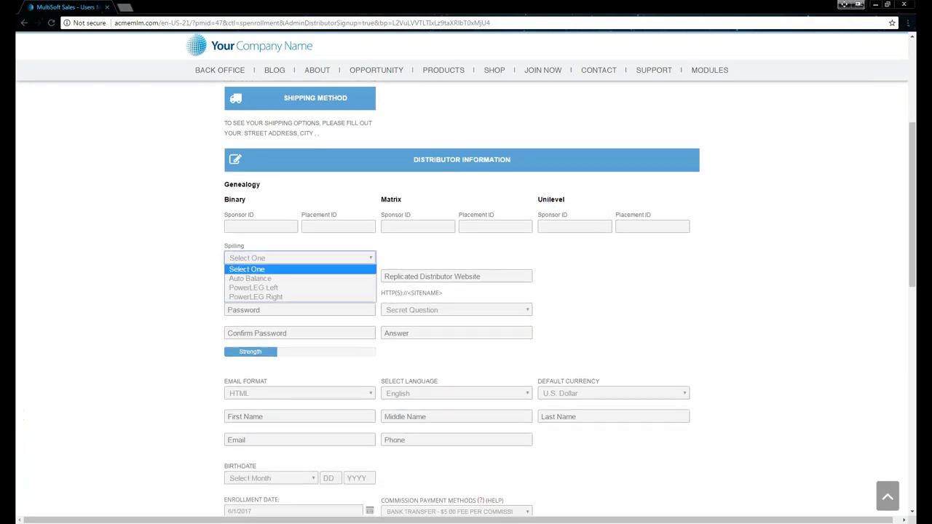
pyautogui.click(217, 275)
pyautogui.scroll(-1, 146, 275)
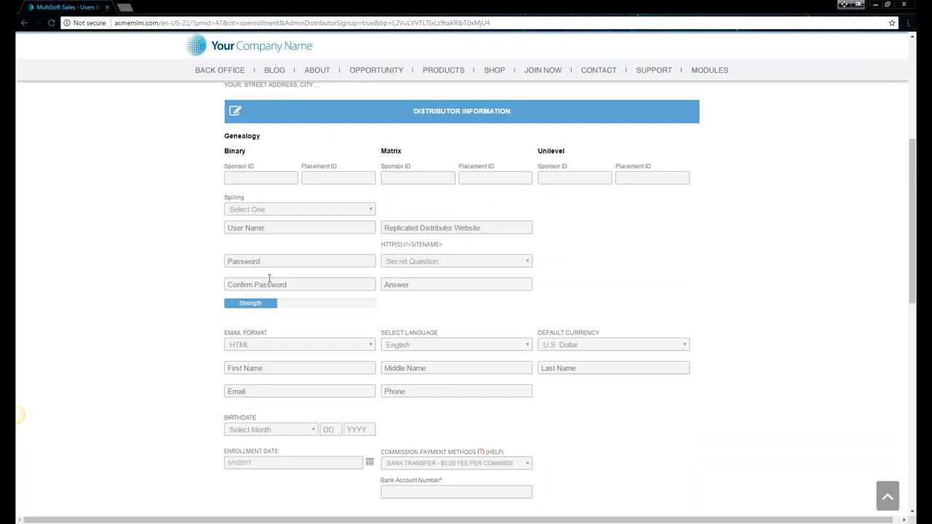
pyautogui.scroll(-2, 269, 279)
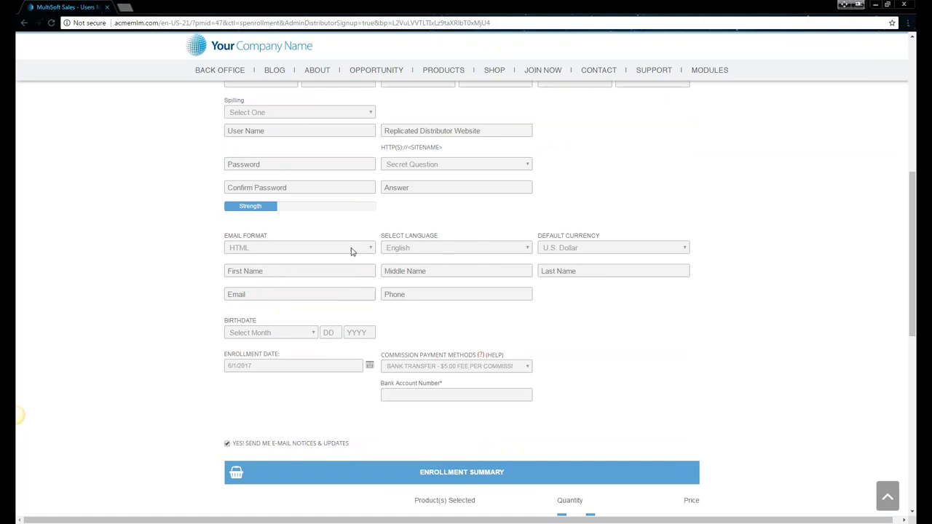
pyautogui.scroll(-1, 265, 344)
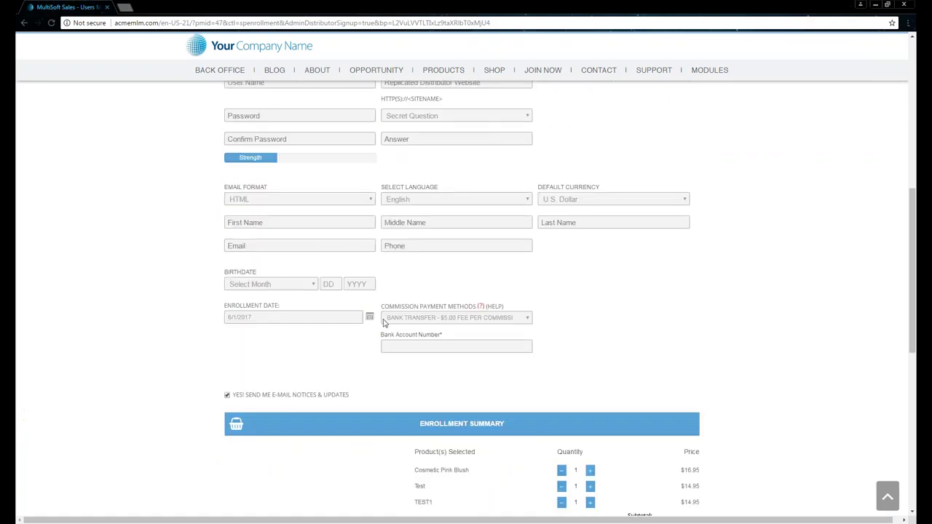
pyautogui.scroll(-2, 201, 340)
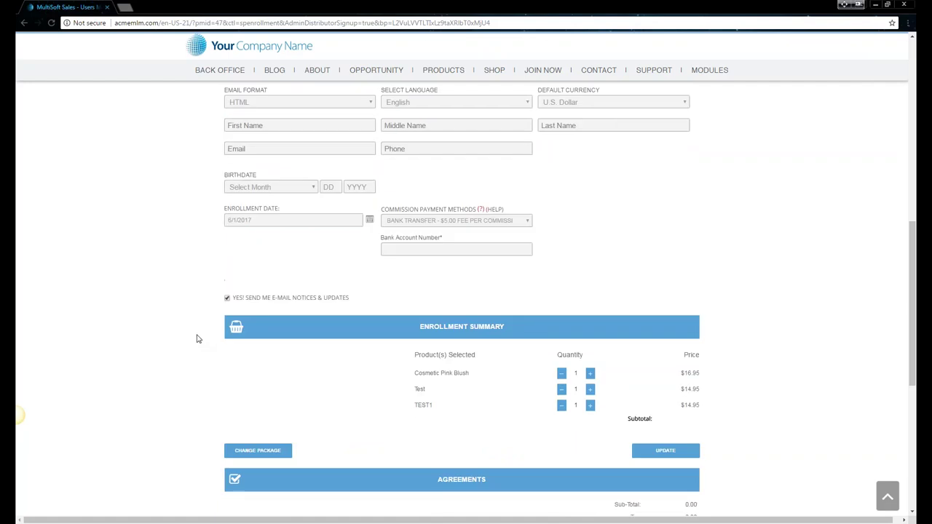
pyautogui.click(227, 300)
pyautogui.scroll(-5, 167, 308)
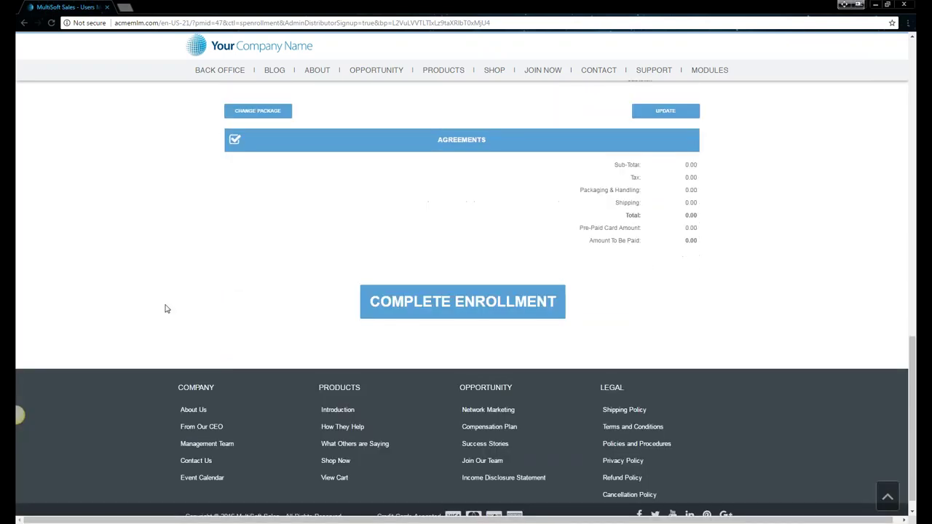
pyautogui.scroll(2, 166, 309)
pyautogui.scroll(-1, 480, 413)
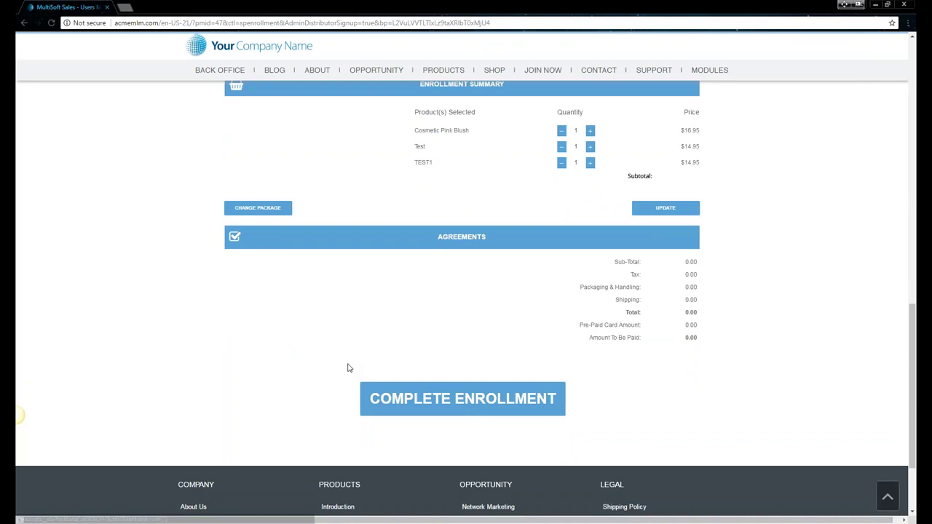
pyautogui.scroll(3, 265, 296)
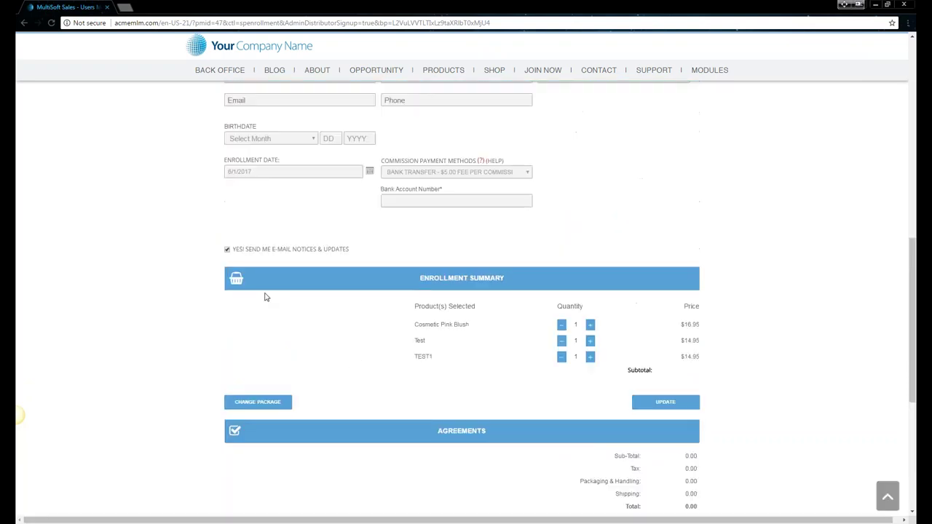
pyautogui.scroll(3, 265, 297)
pyautogui.scroll(3, 265, 297)
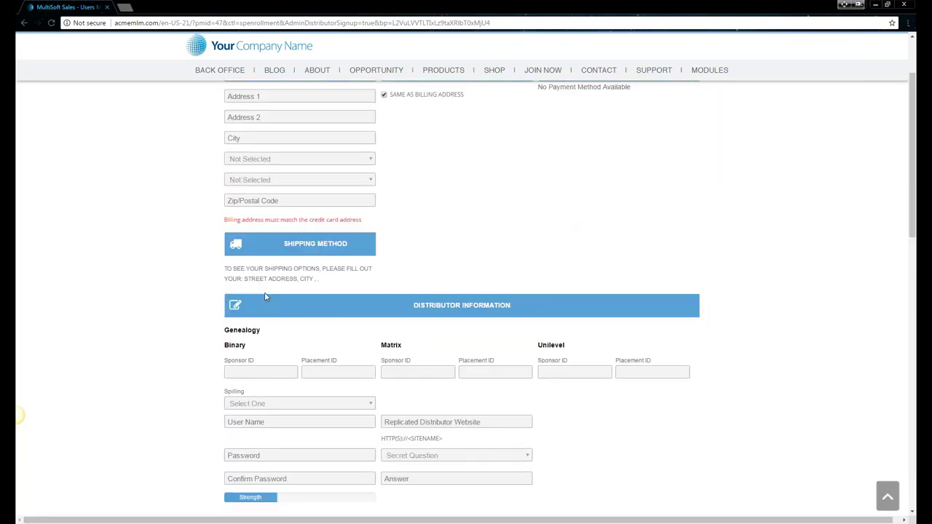
pyautogui.scroll(2, 265, 296)
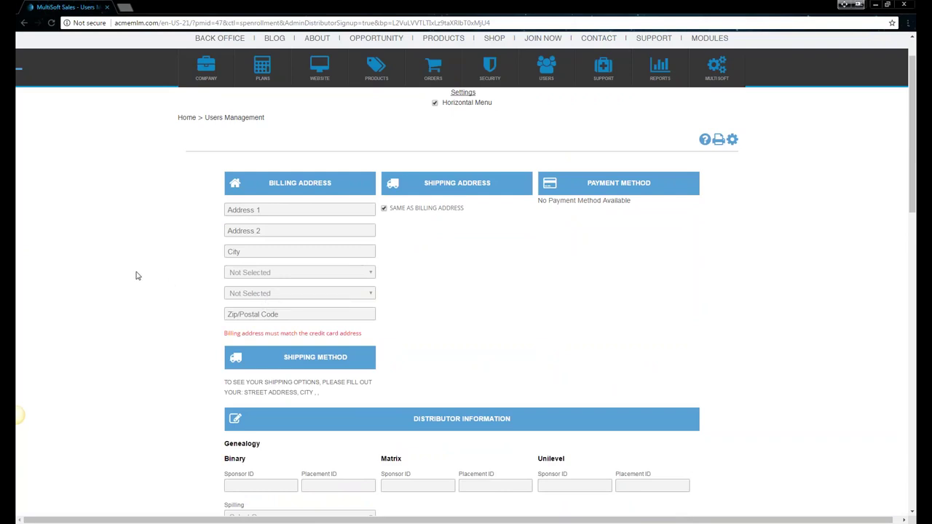
pyautogui.scroll(1, 138, 260)
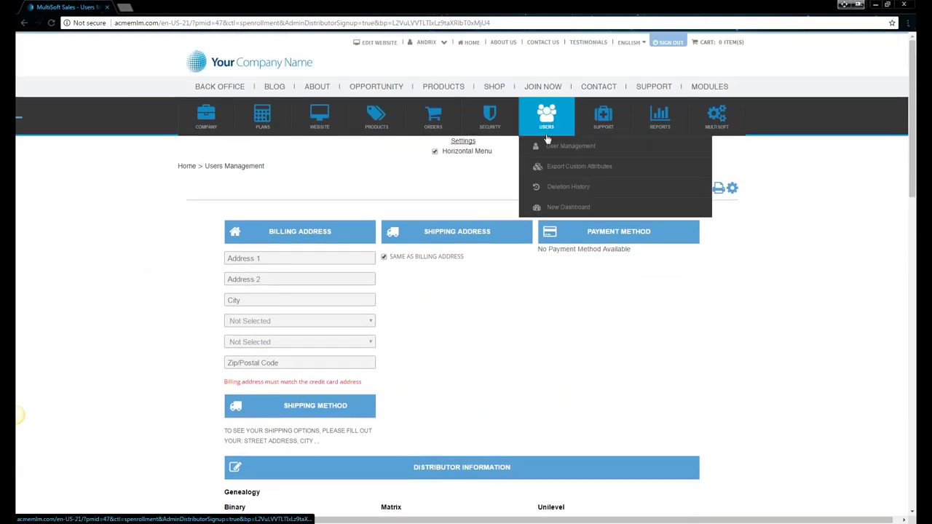